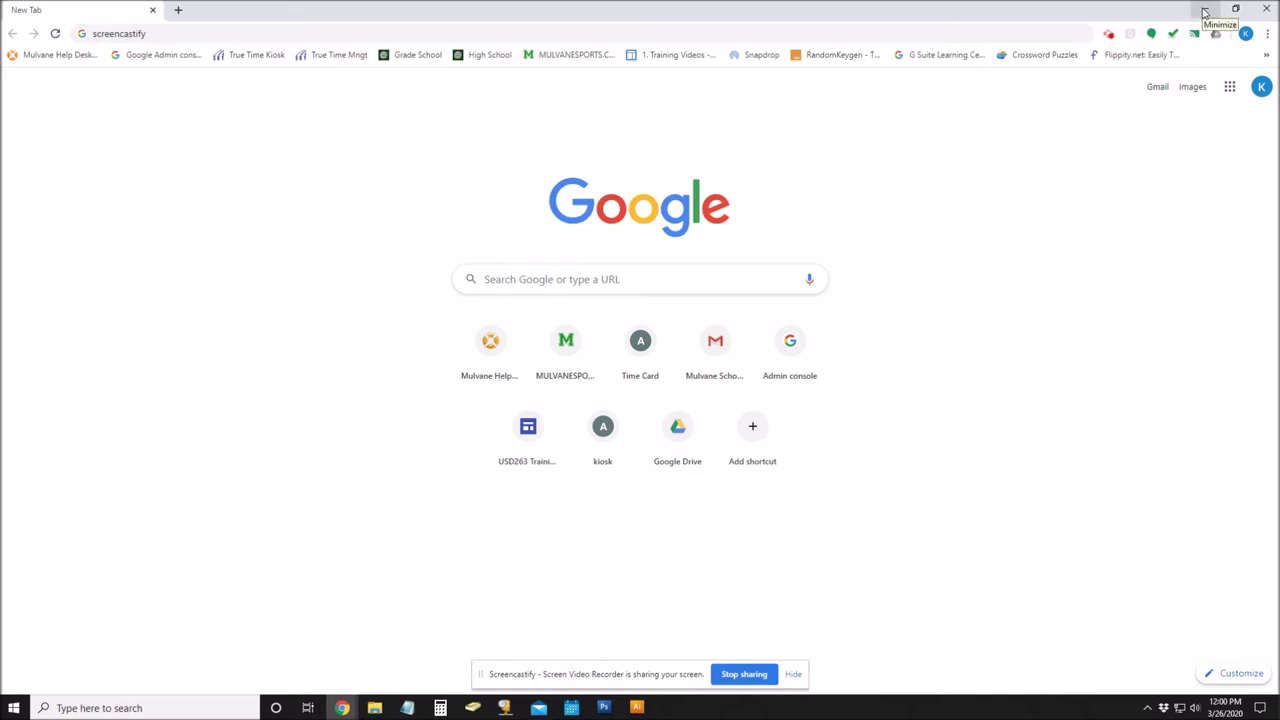
Step: Minimize the browser and launch the Zoom desktop app, repositioning its window slightly
click(1205, 12)
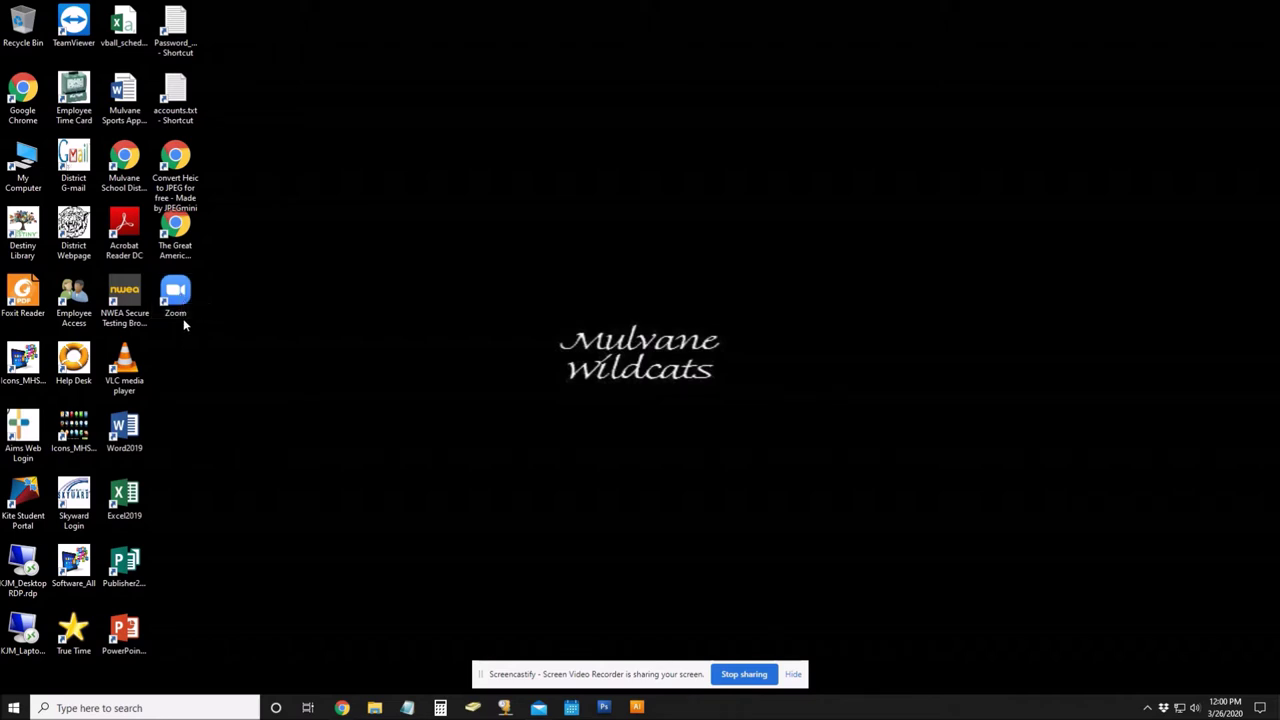
click(178, 295)
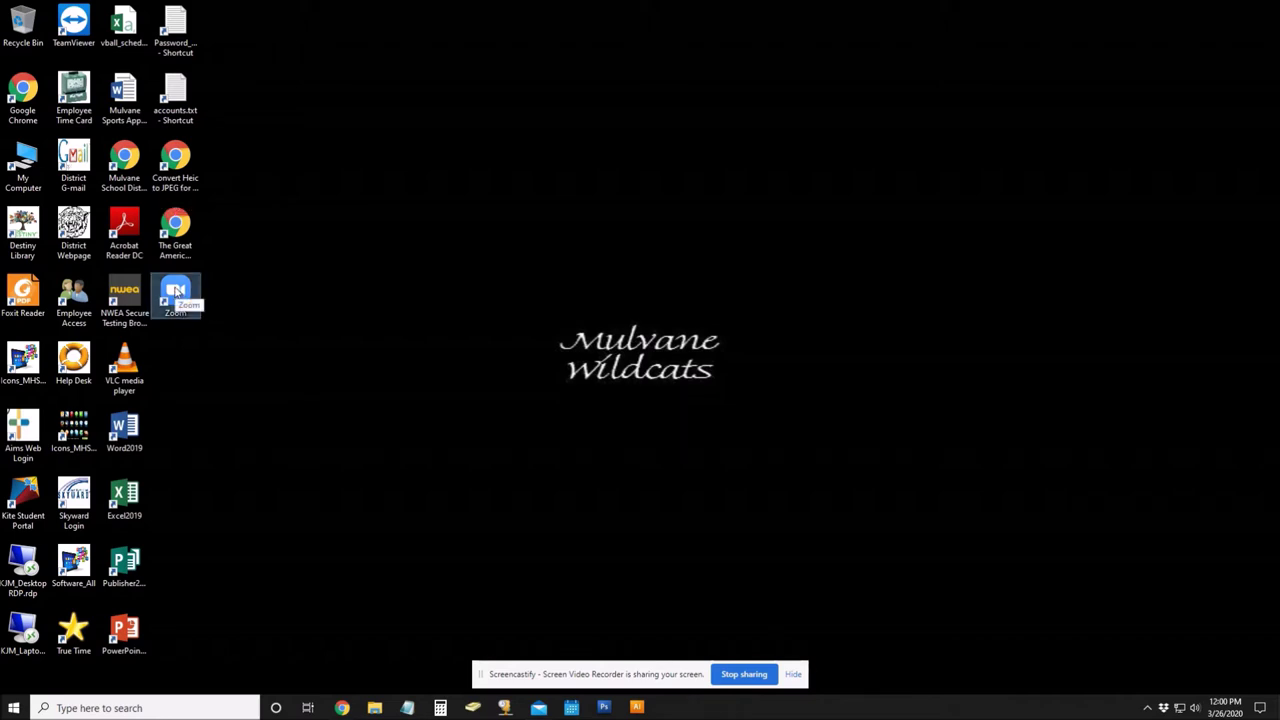
double_click(178, 293)
drag(463, 97, 482, 106)
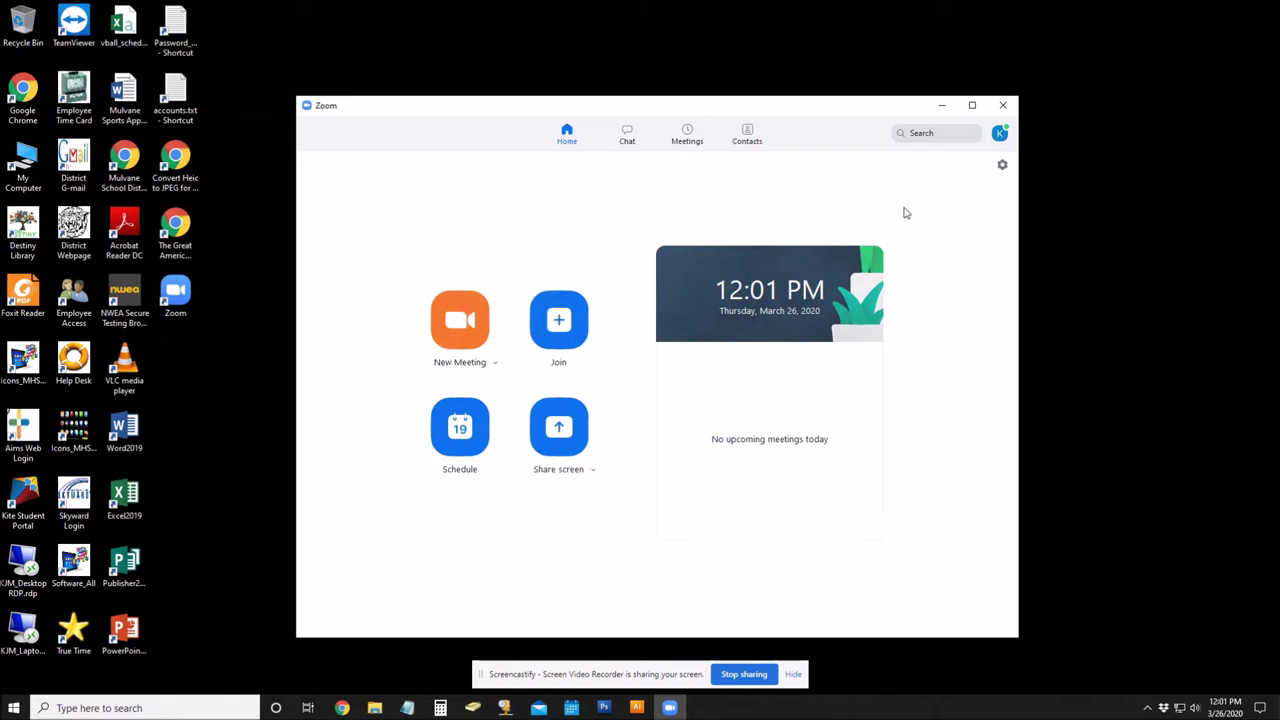
Step: Check which account is signed in to Zoom and open the Recording settings
click(1000, 133)
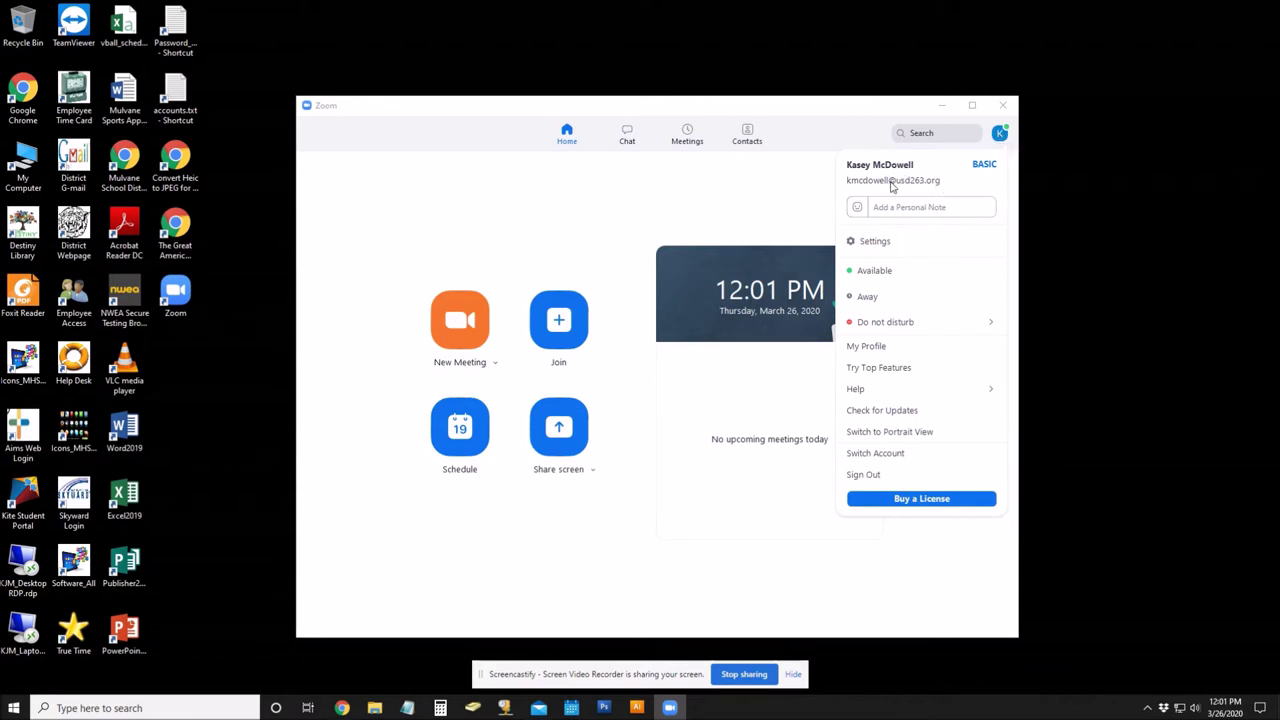
click(688, 184)
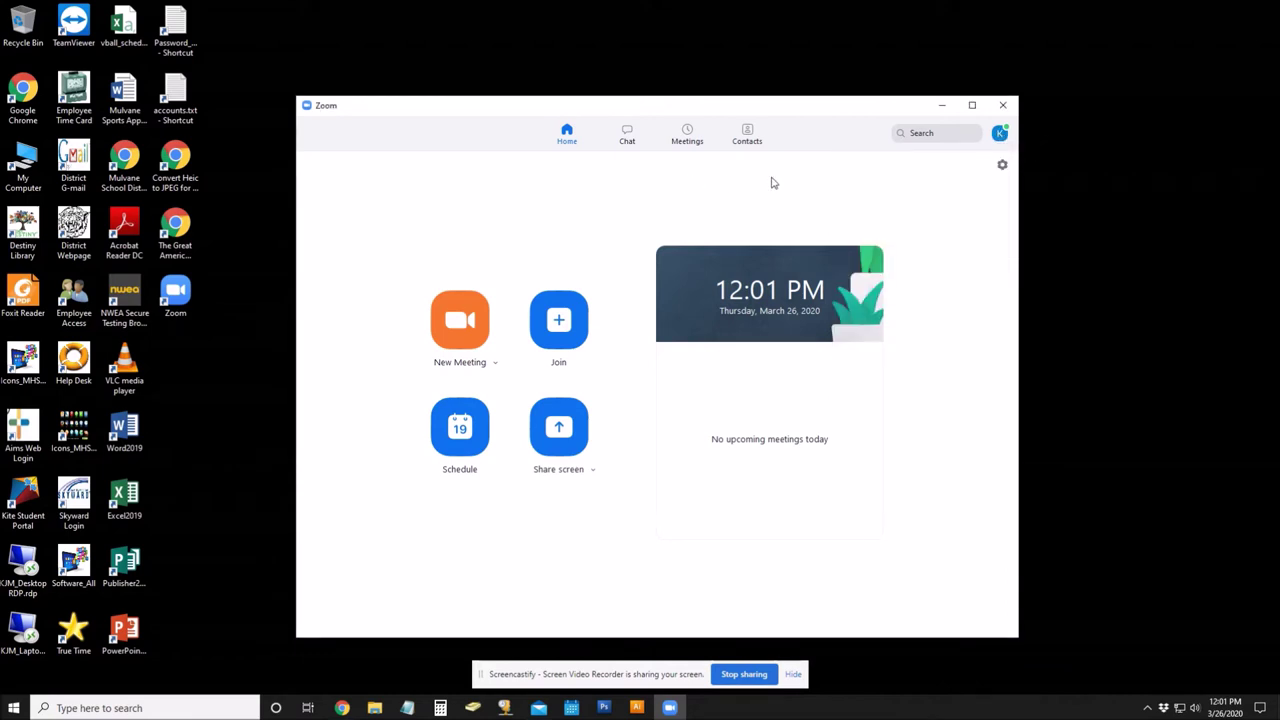
click(1003, 168)
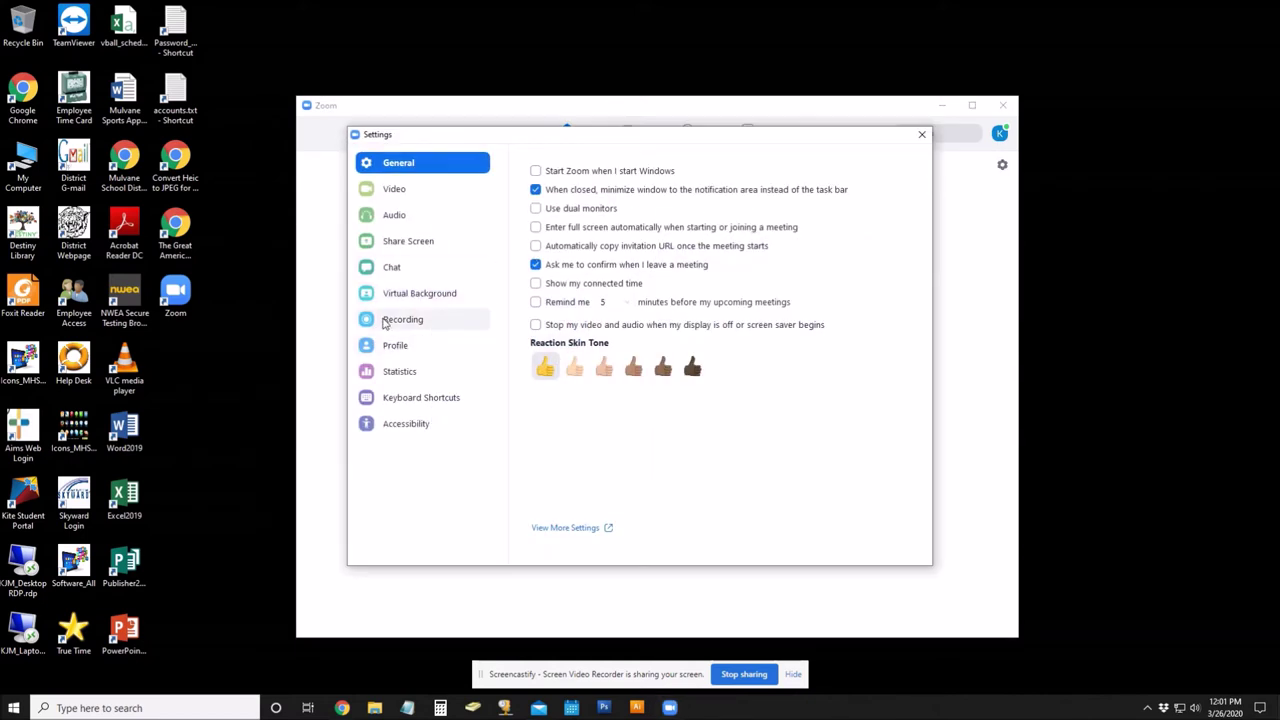
click(424, 326)
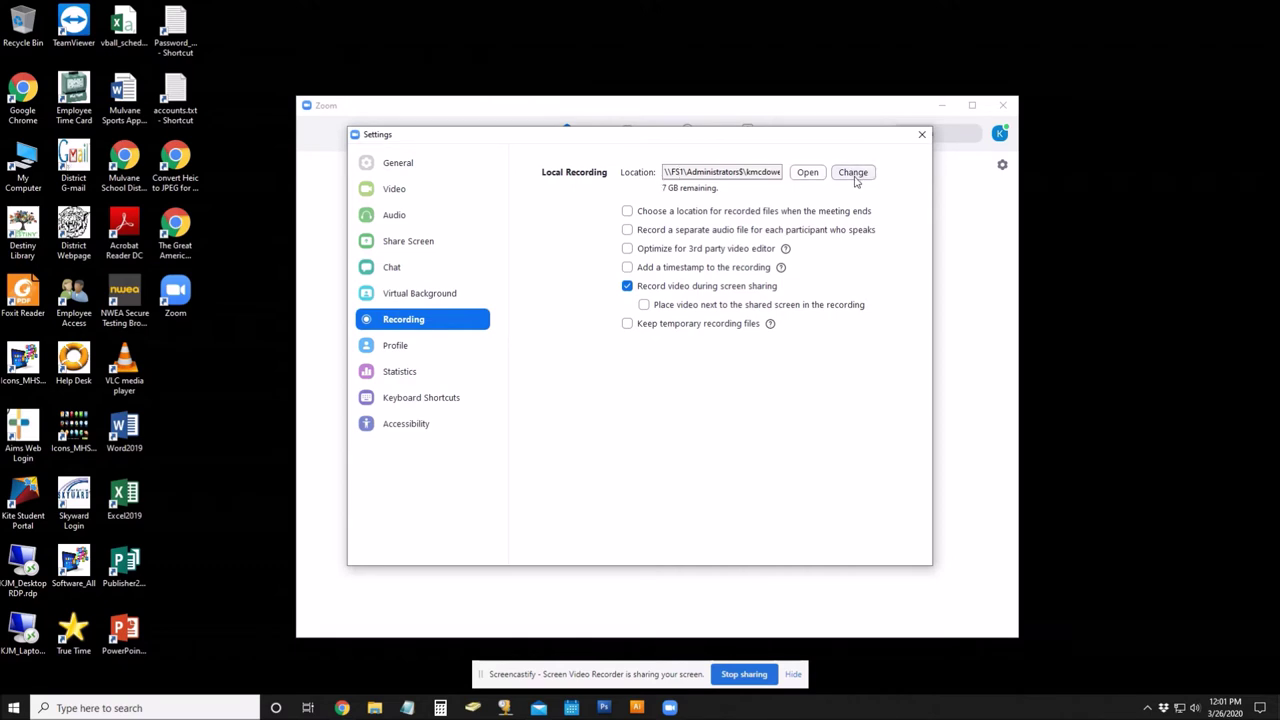
Step: Create a new folder on the desktop named zoom_recordings
right_click(156, 350)
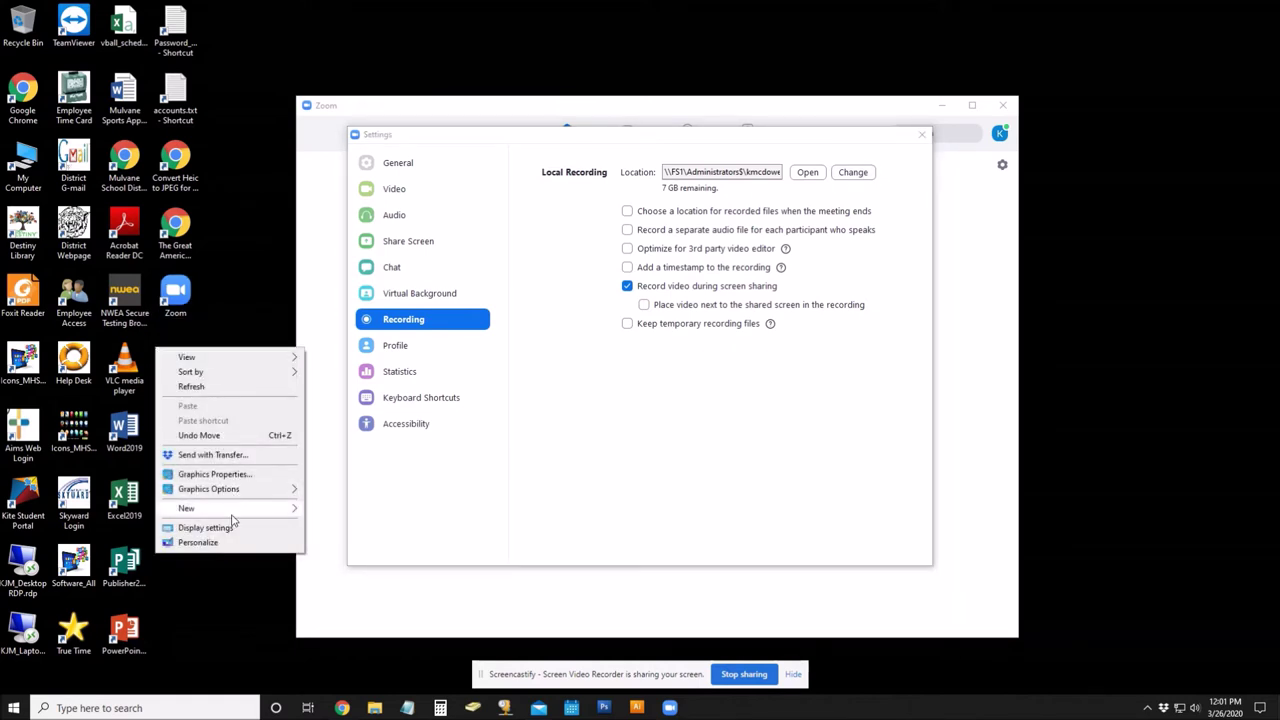
mouse_move(231, 510)
click(358, 510)
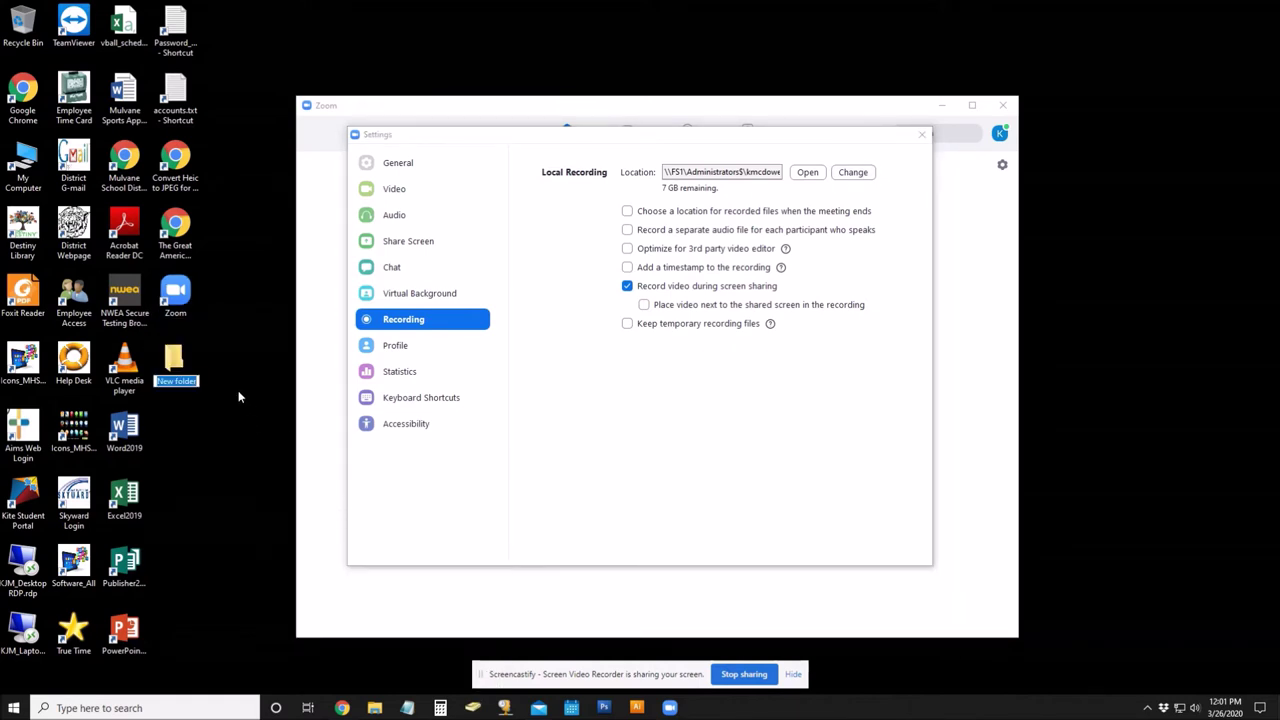
text(zoom_recordings)
key(Return)
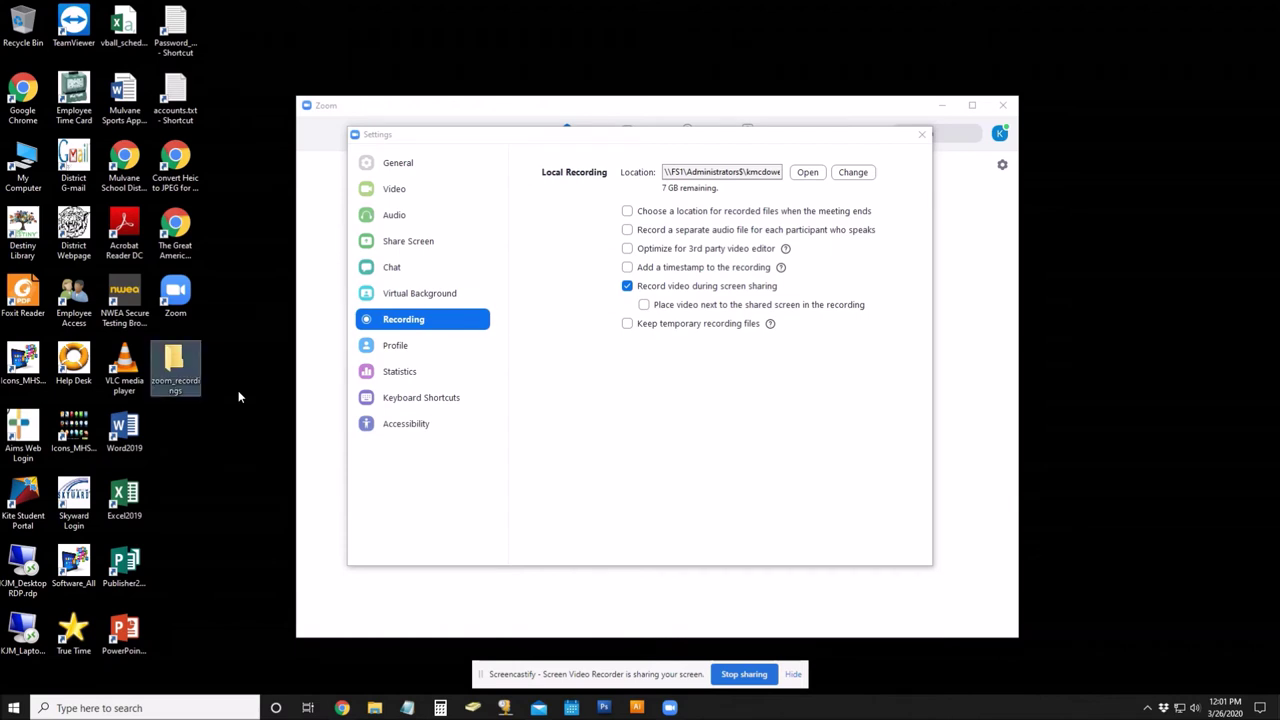
click(238, 397)
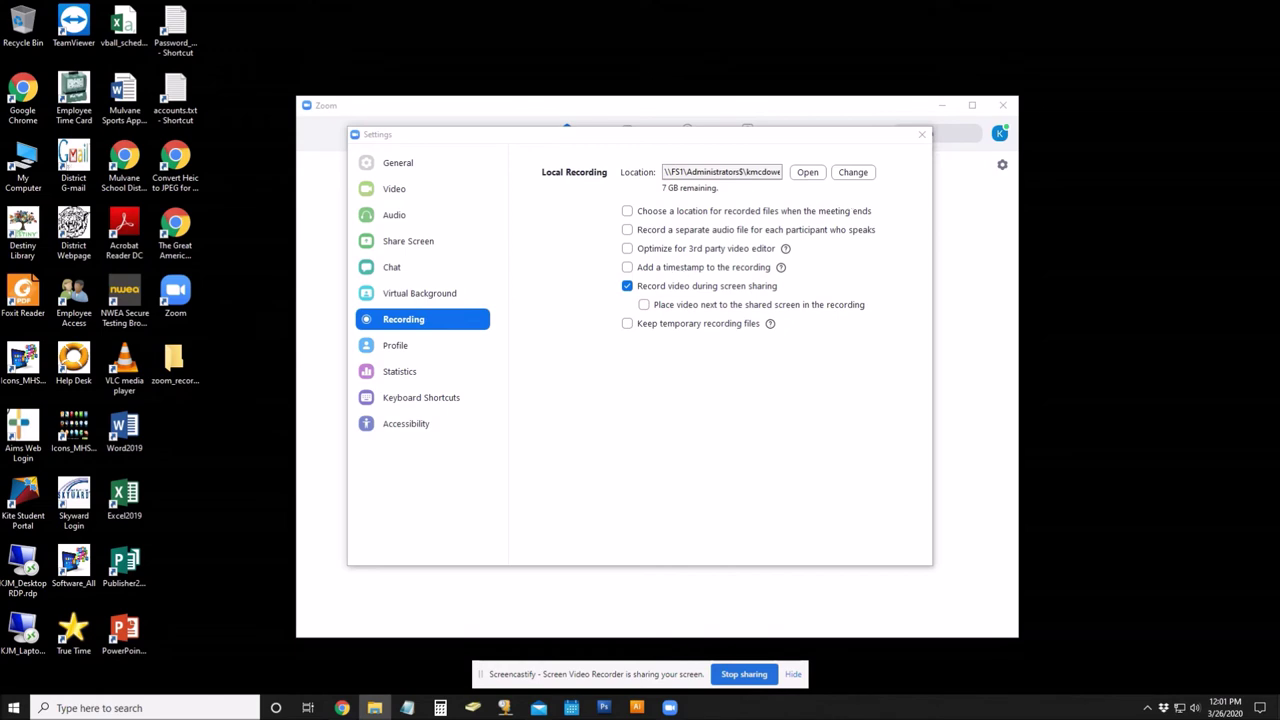
Step: Set the local recording location to the desktop's zoom_recordings folder and close the settings
click(852, 173)
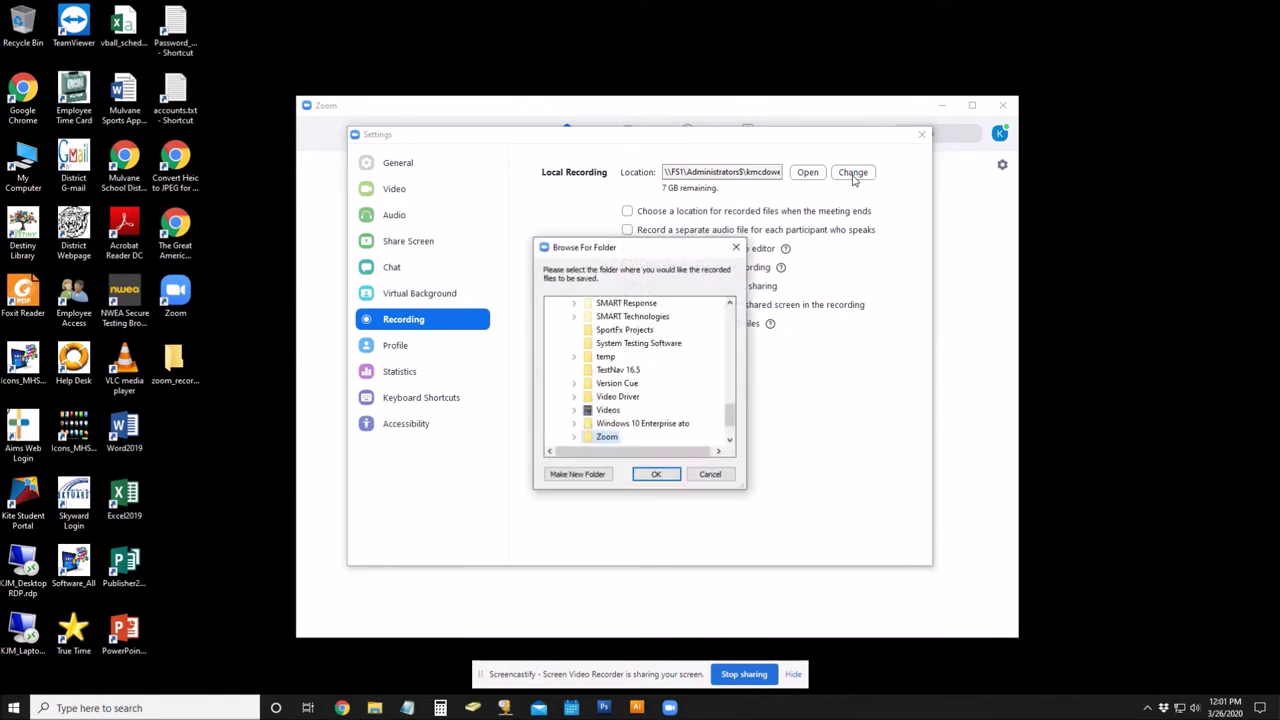
drag(726, 329, 731, 437)
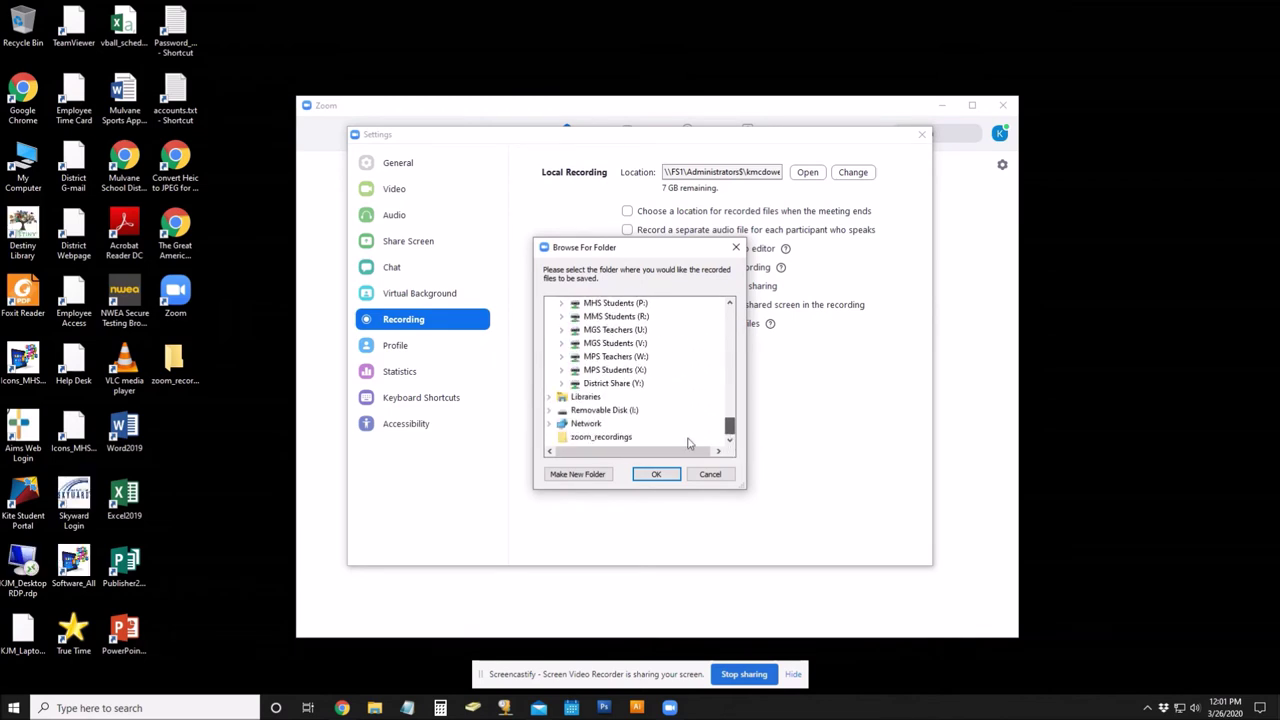
click(595, 437)
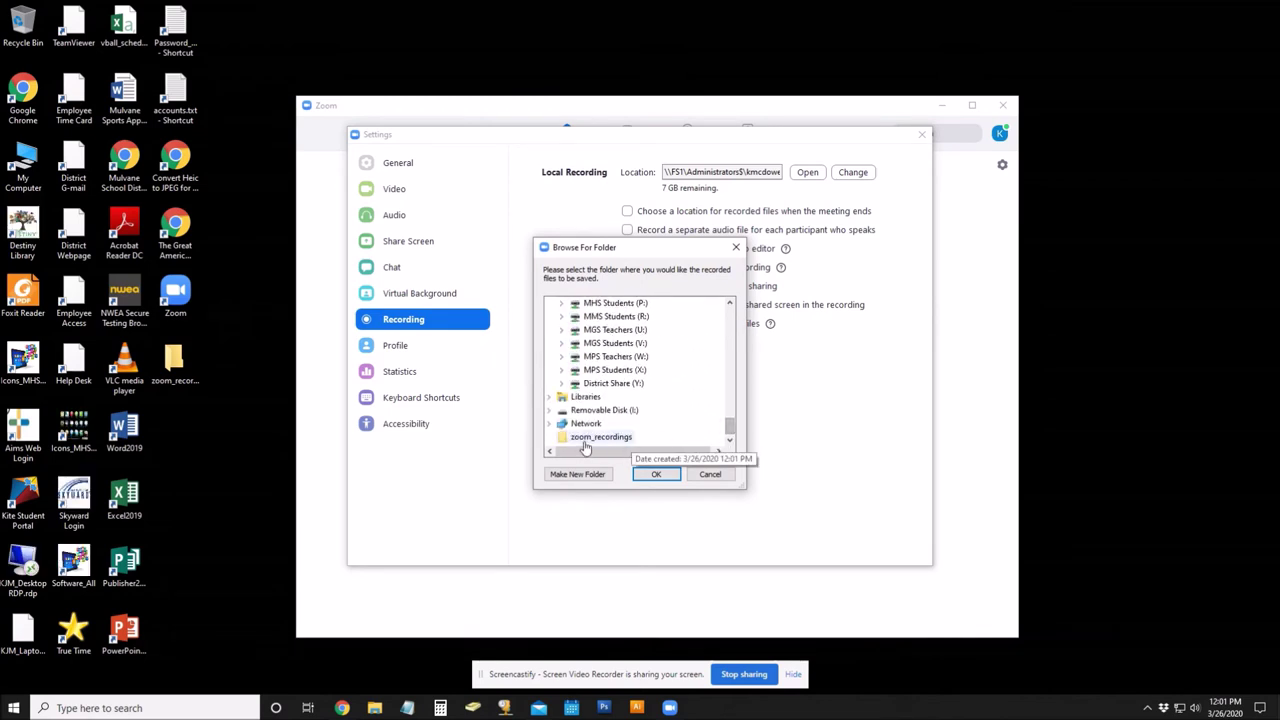
click(656, 474)
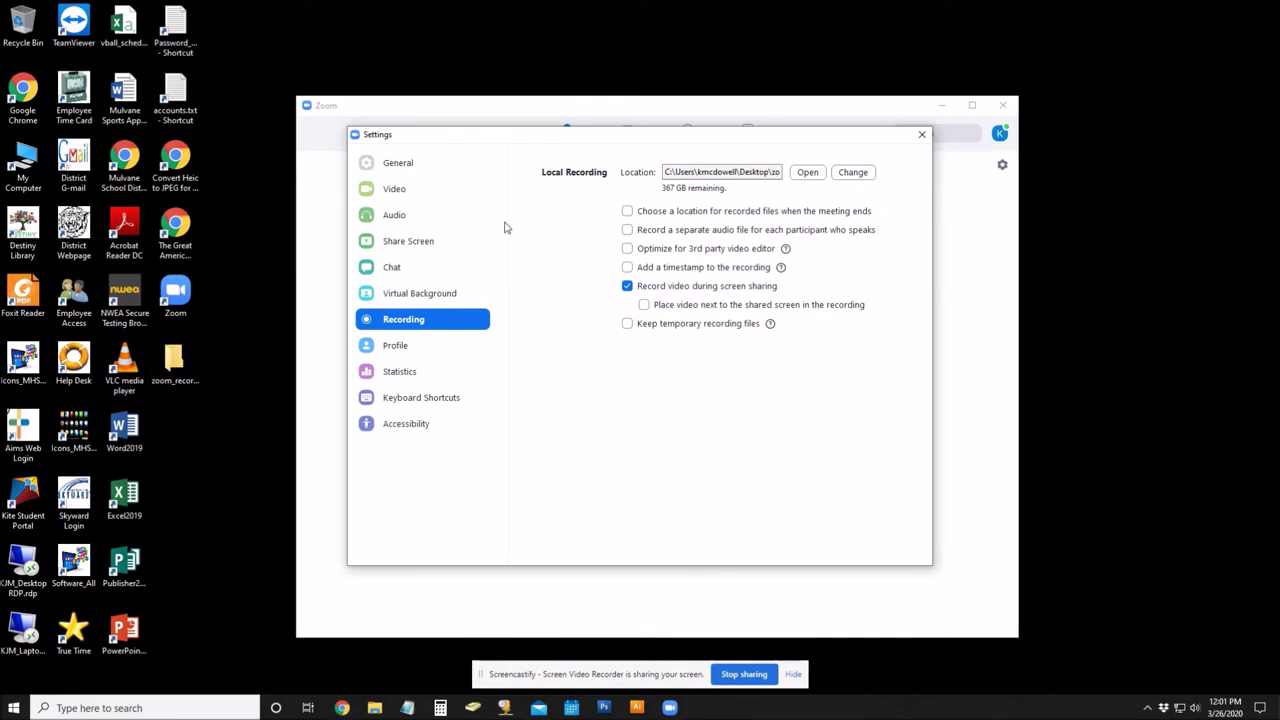
click(922, 134)
Step: Start a new meeting with computer audio and begin recording it
click(441, 330)
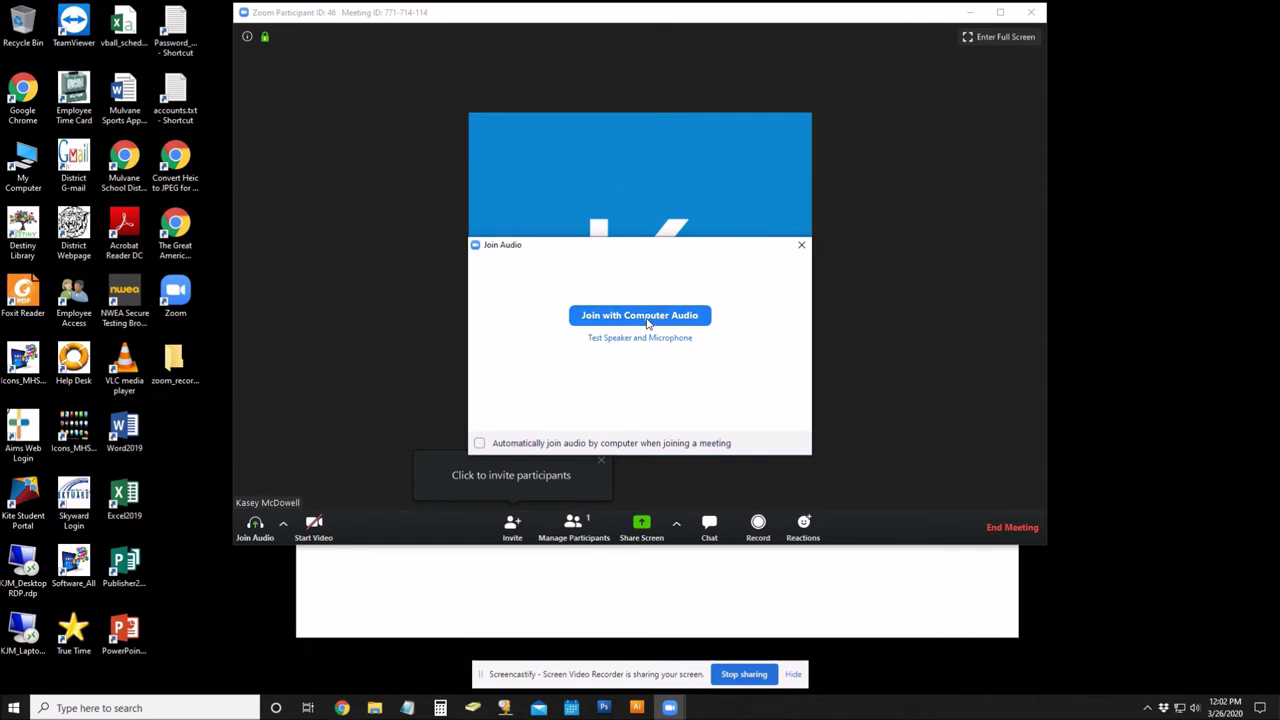
click(643, 322)
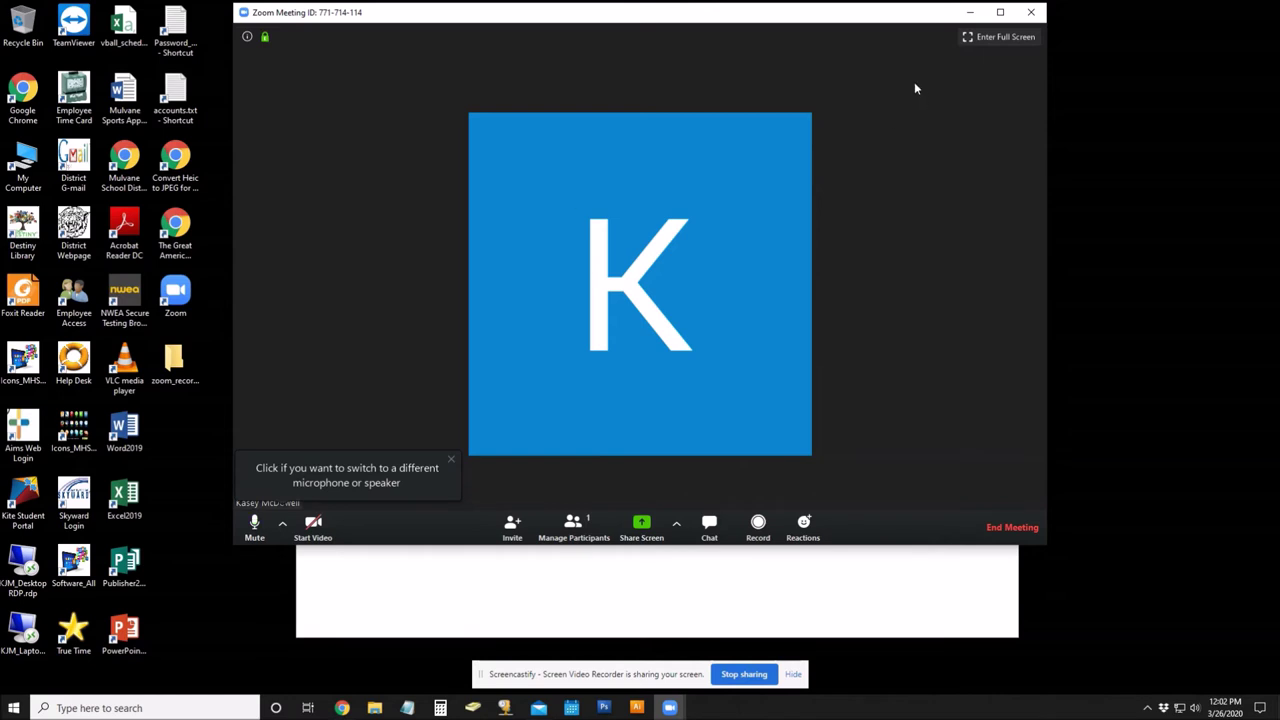
click(757, 525)
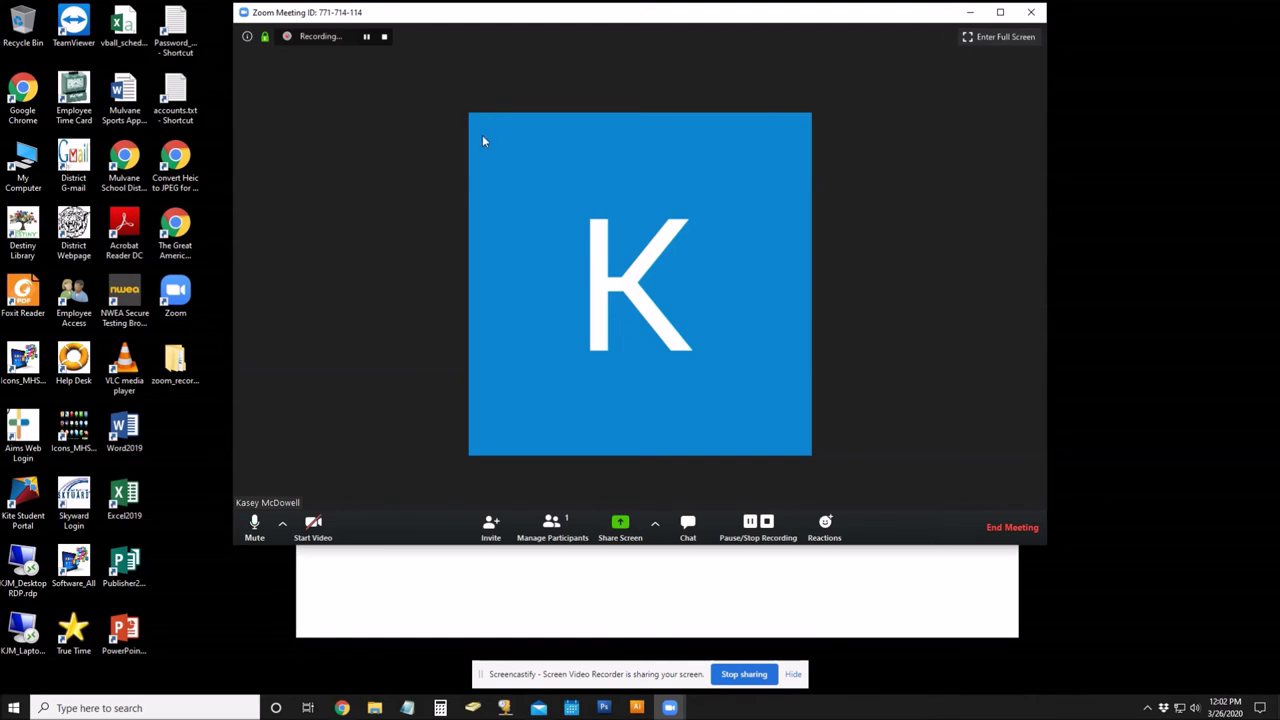
Step: Stop the recording and end the meeting for all participants
click(385, 37)
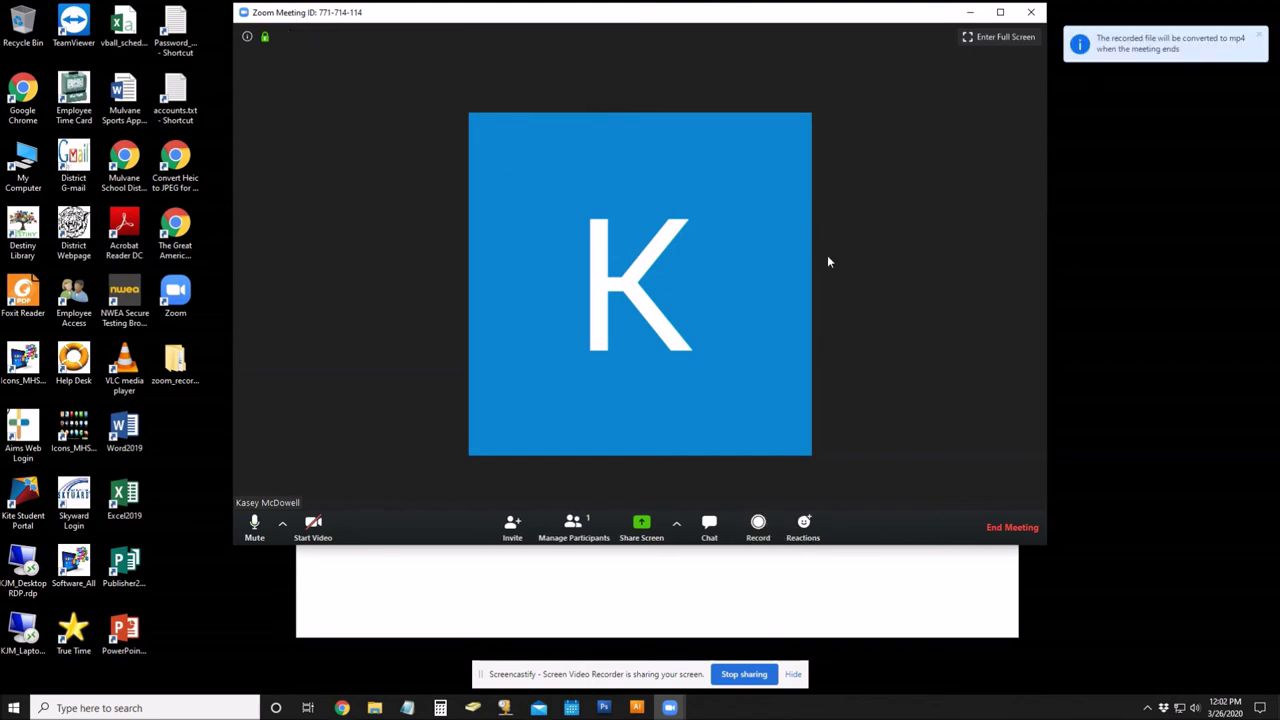
click(1012, 527)
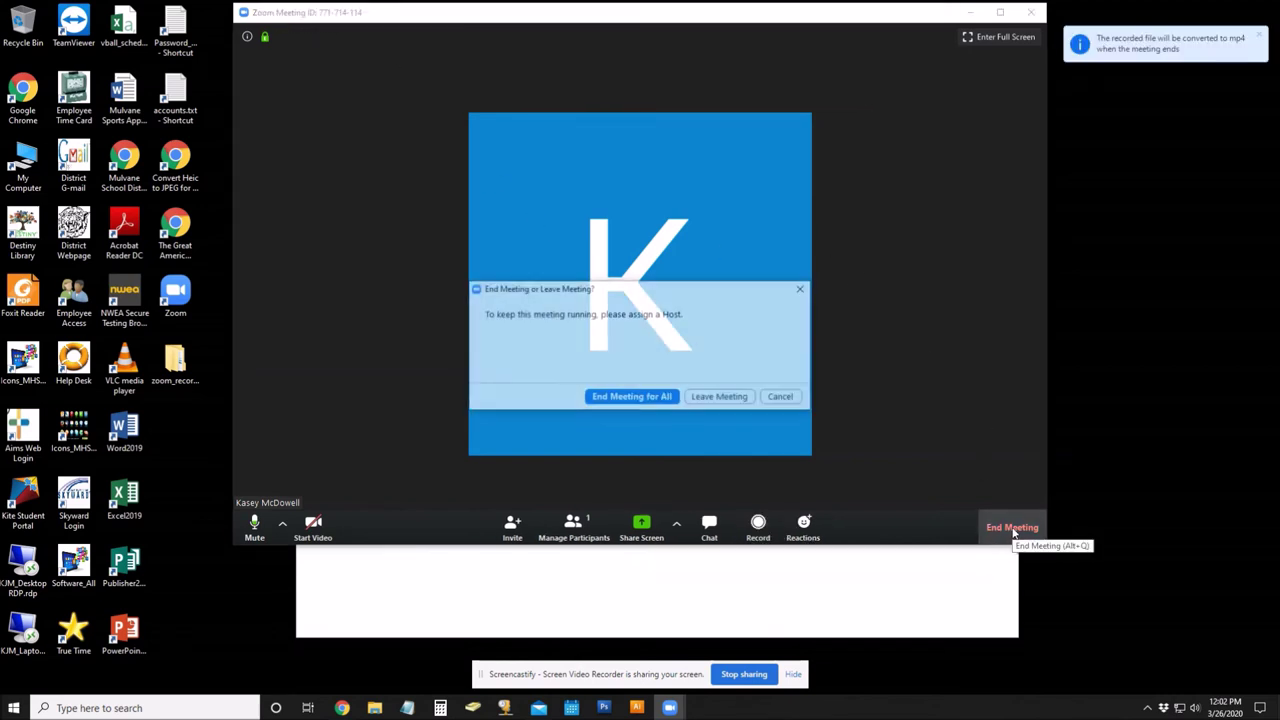
click(645, 397)
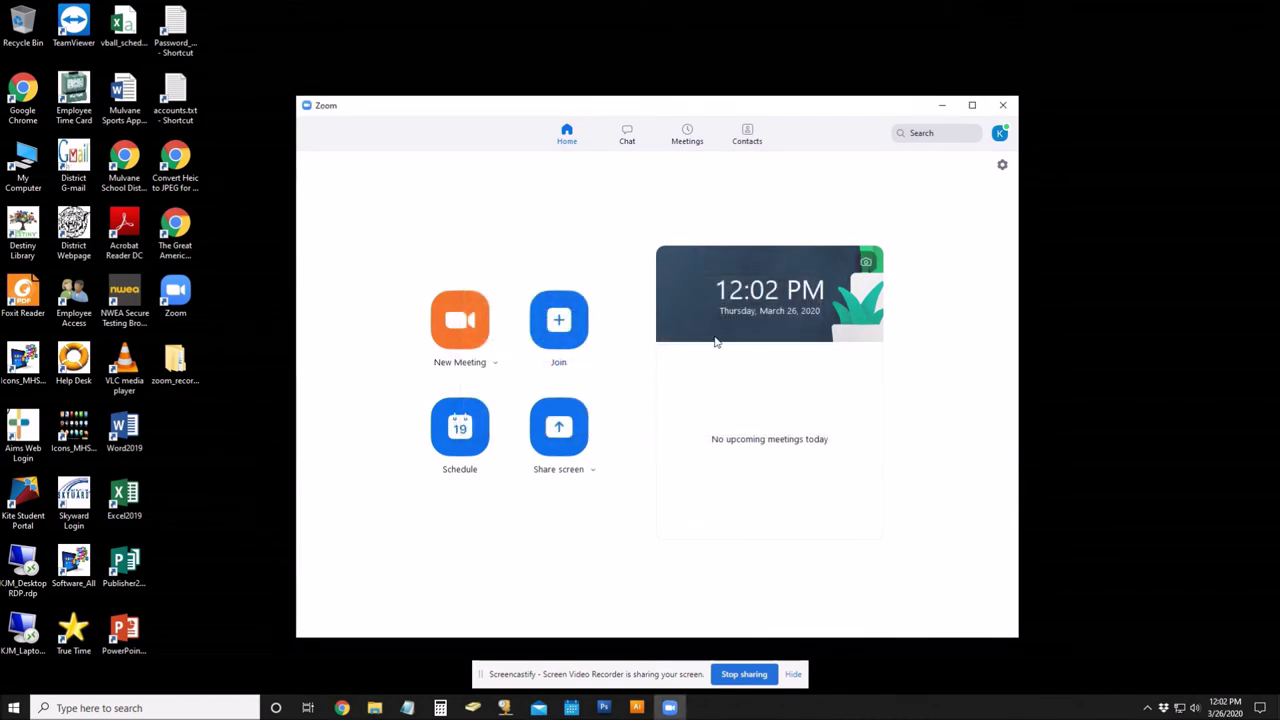
Step: Open the recorded meeting's subfolder inside the desktop's zoom_recordings folder
click(178, 375)
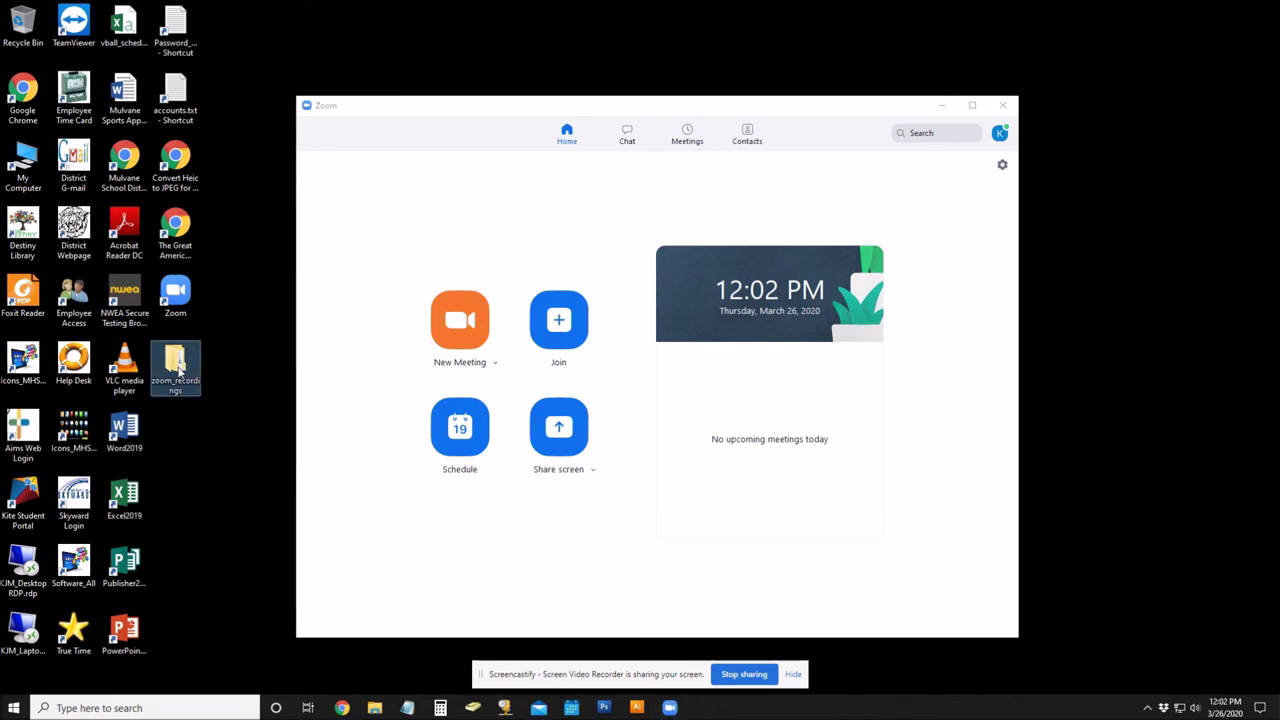
double_click(178, 370)
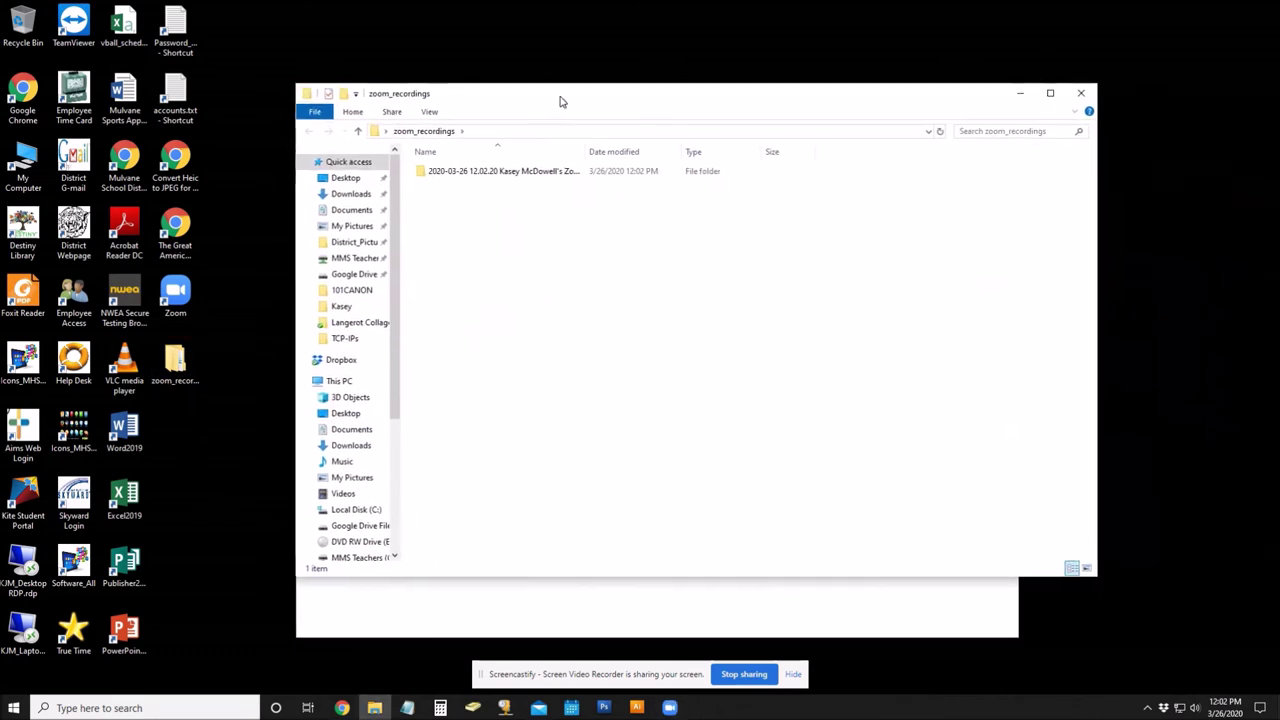
click(474, 175)
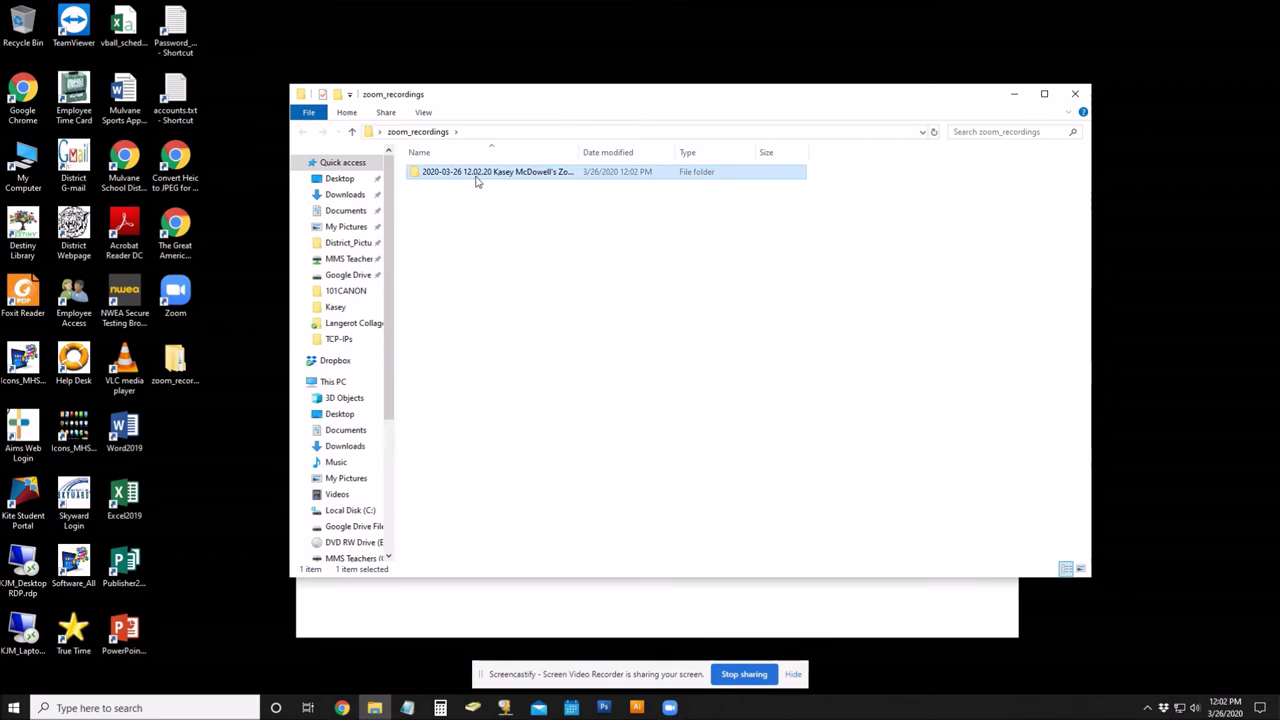
double_click(446, 174)
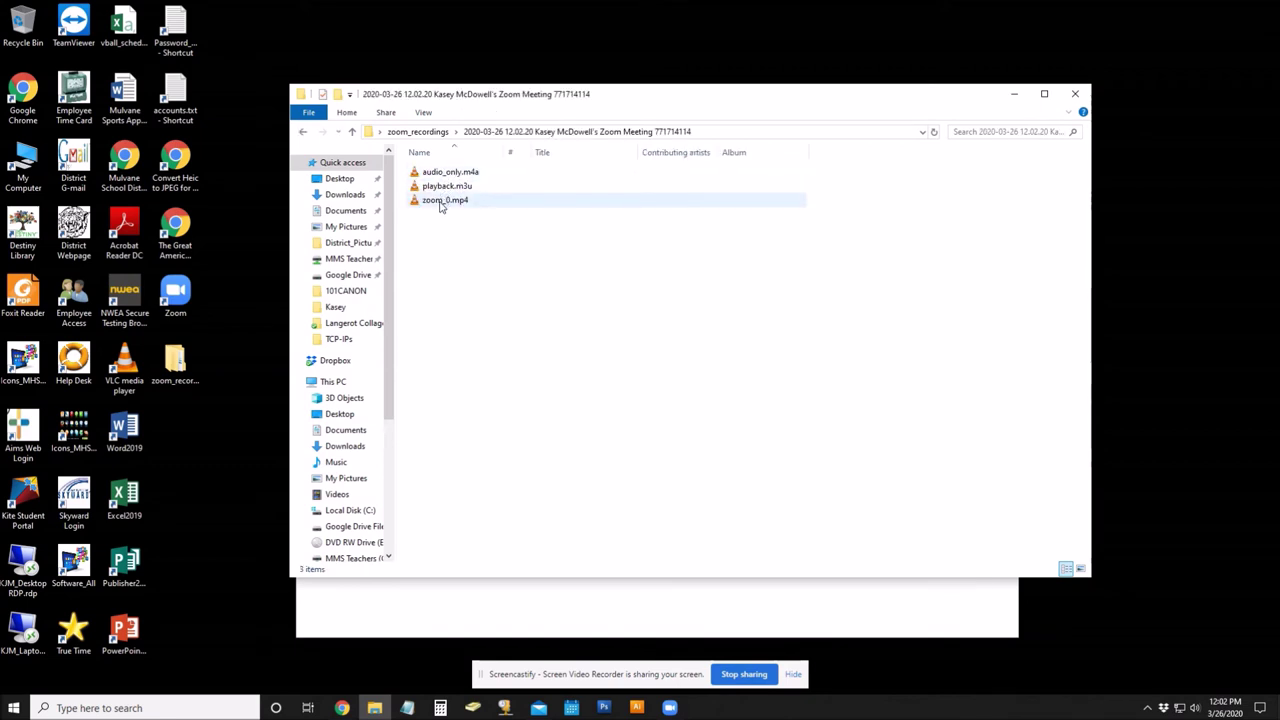
Step: Play the recorded video zoom_0.mp4, close the player and look at the audio_only.m4a file
click(446, 203)
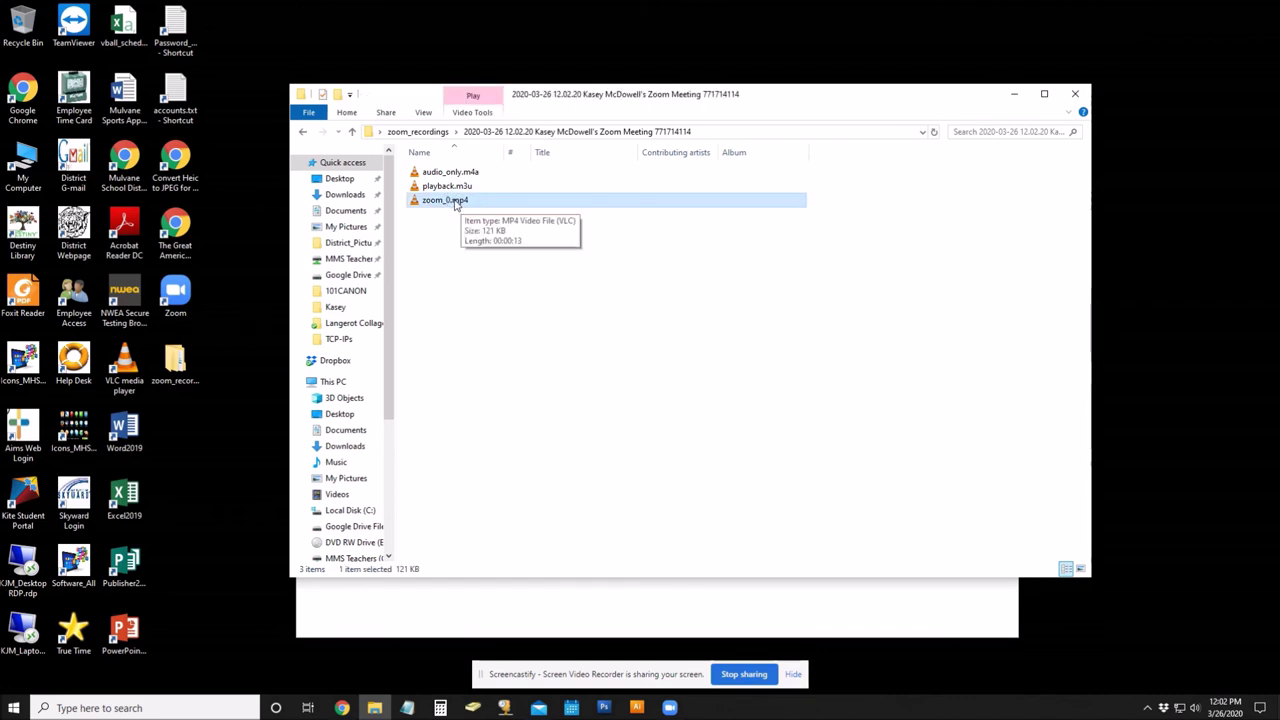
double_click(455, 204)
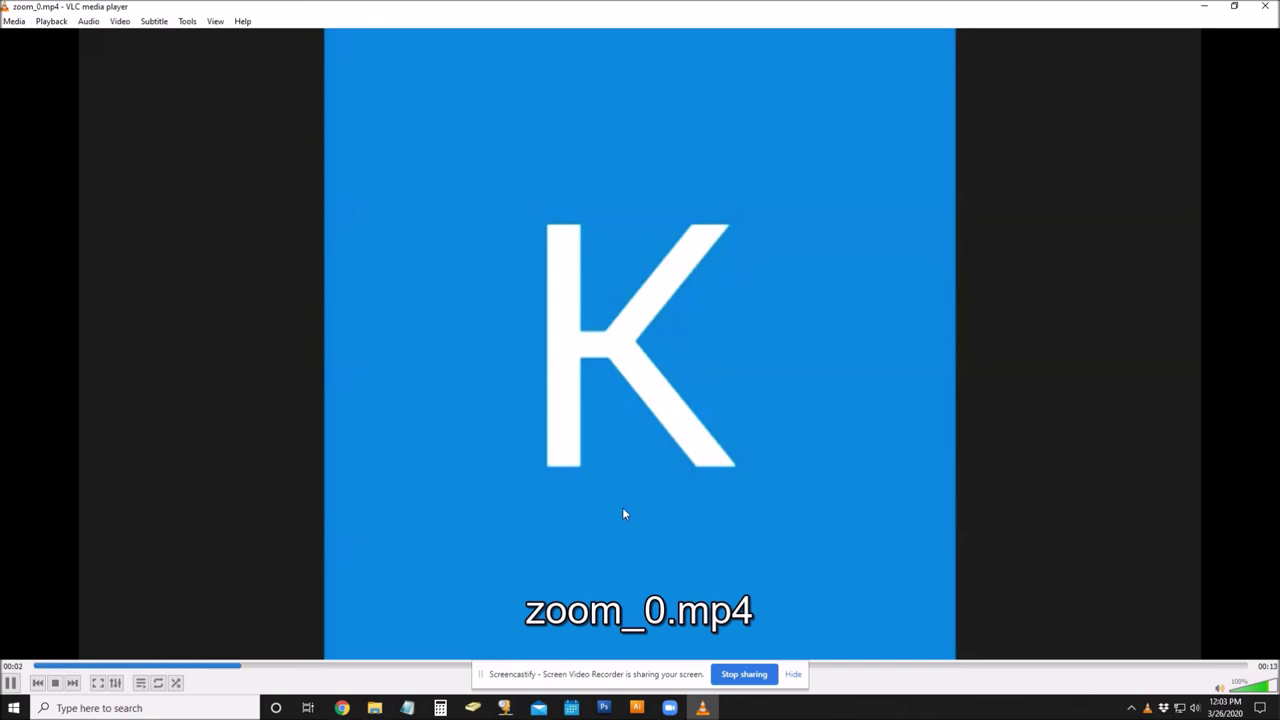
click(1270, 6)
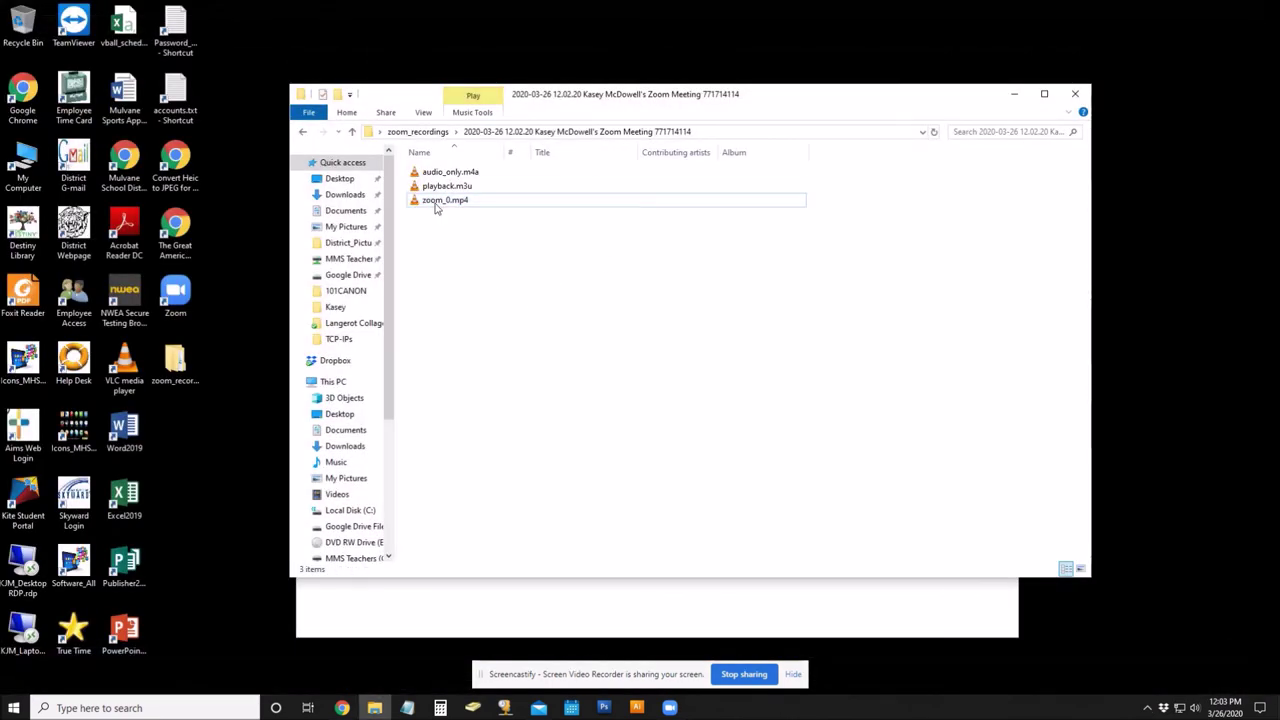
click(465, 172)
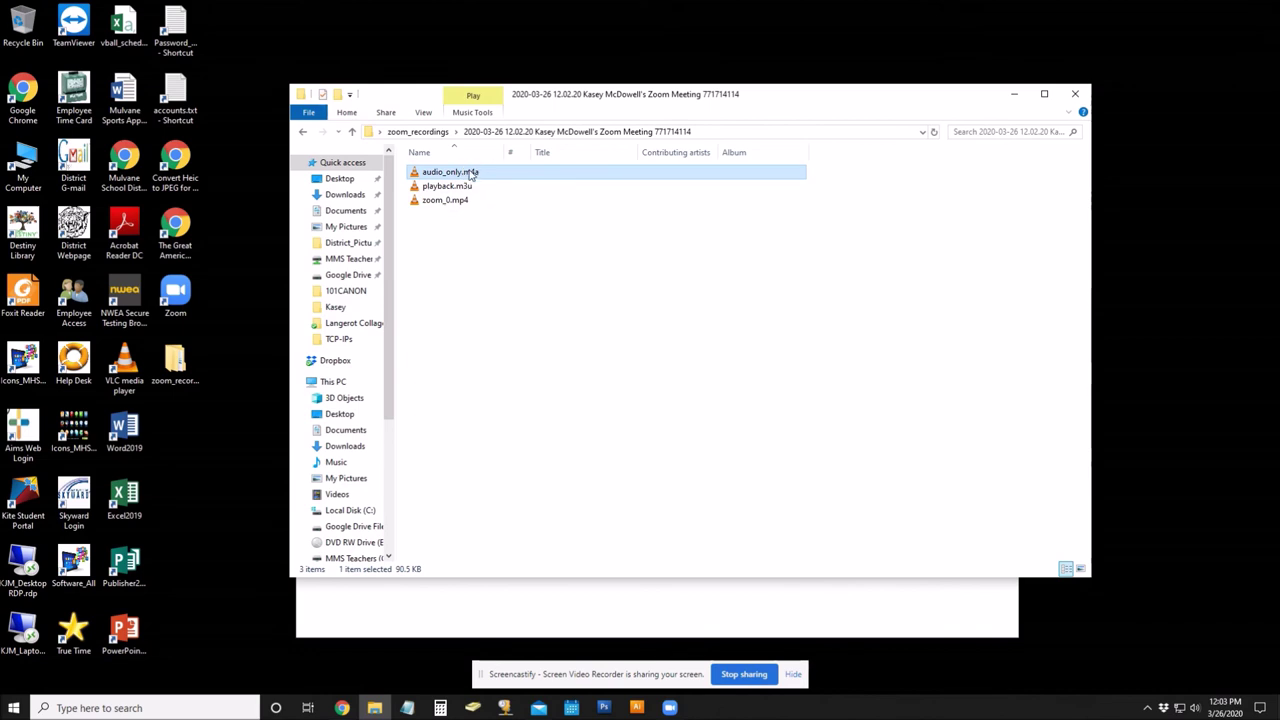
click(463, 246)
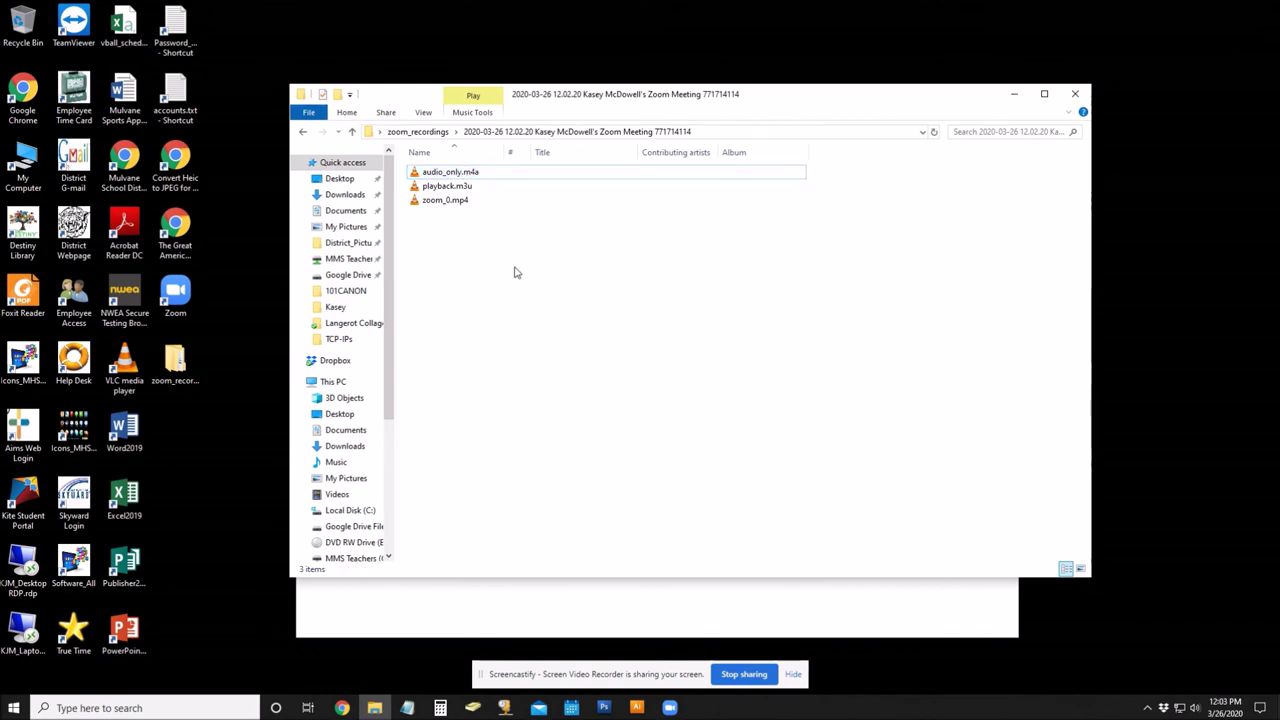
Step: Switch back to the Zoom home window and move it slightly higher on the desktop
click(591, 607)
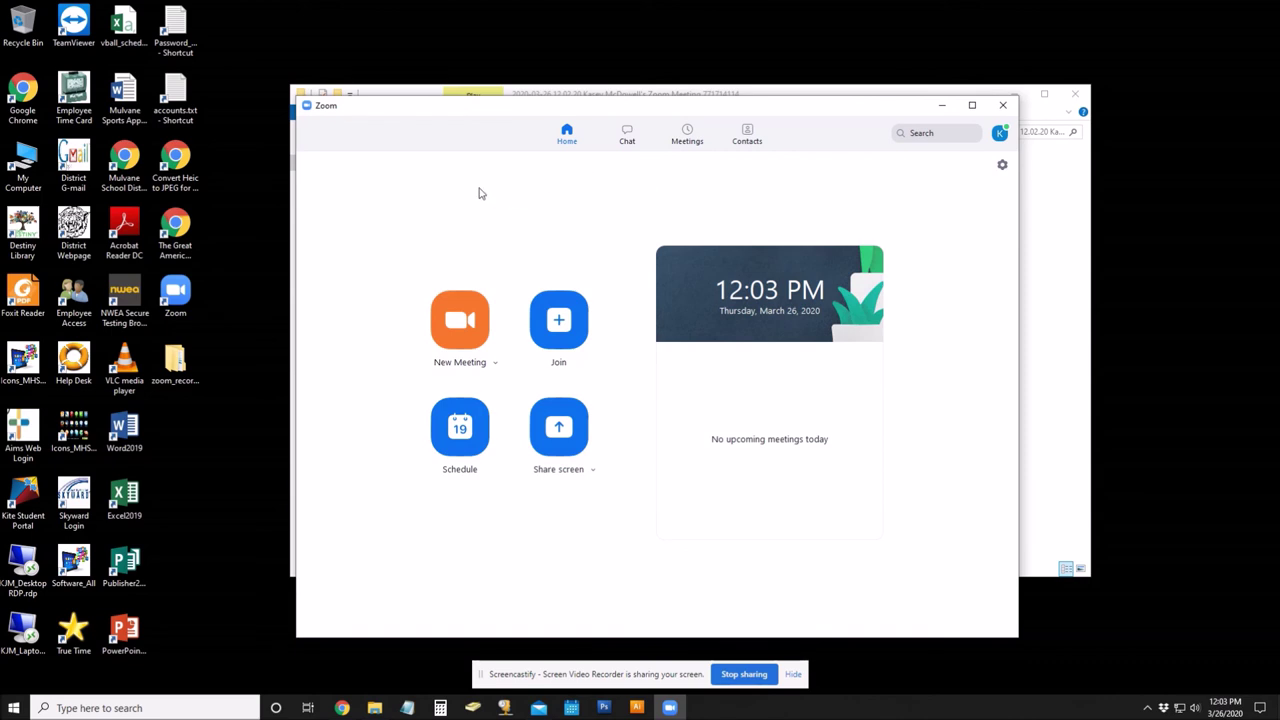
drag(514, 110, 521, 84)
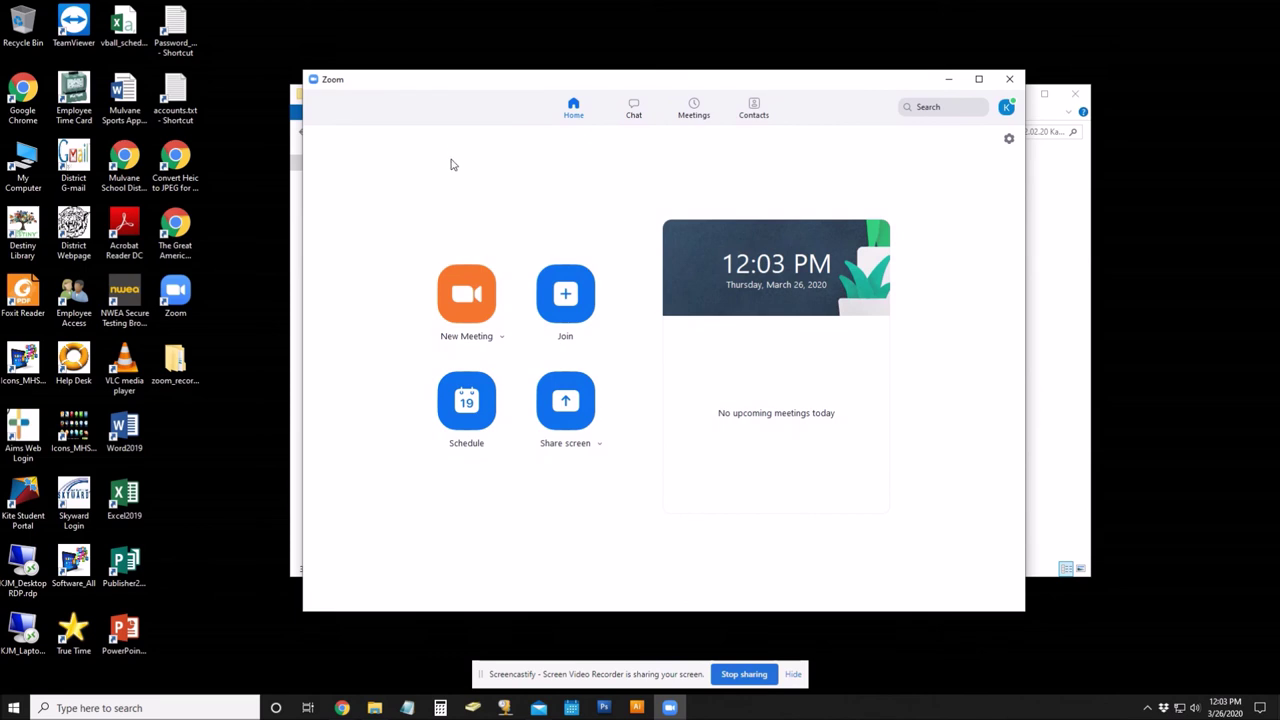